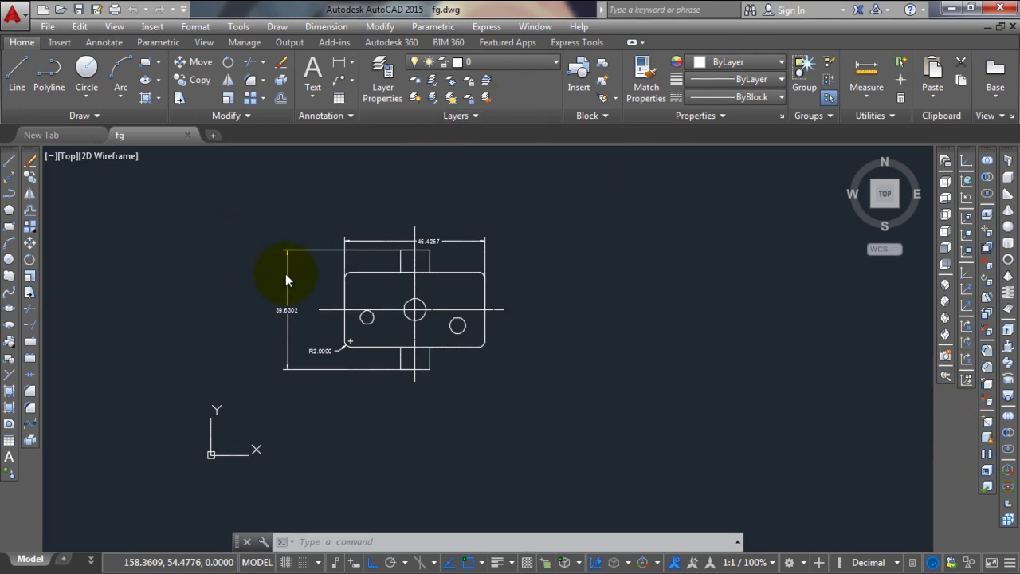
Zoom in on the holed plate drawing in fg.dwg.
{"action": "scroll", "coordinate": [240, 257], "scroll_direction": "up", "scroll_amount": 2}
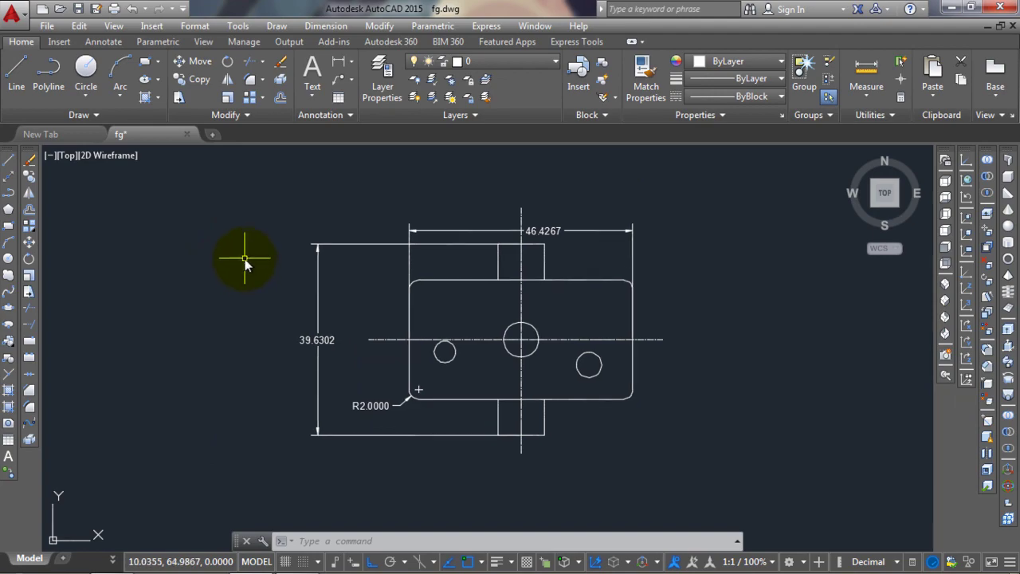
Bring up the Plot dialog with Default Windows System Printer.pc3 selected as the plotter.
{"action": "key", "text": "ctrl+p"}
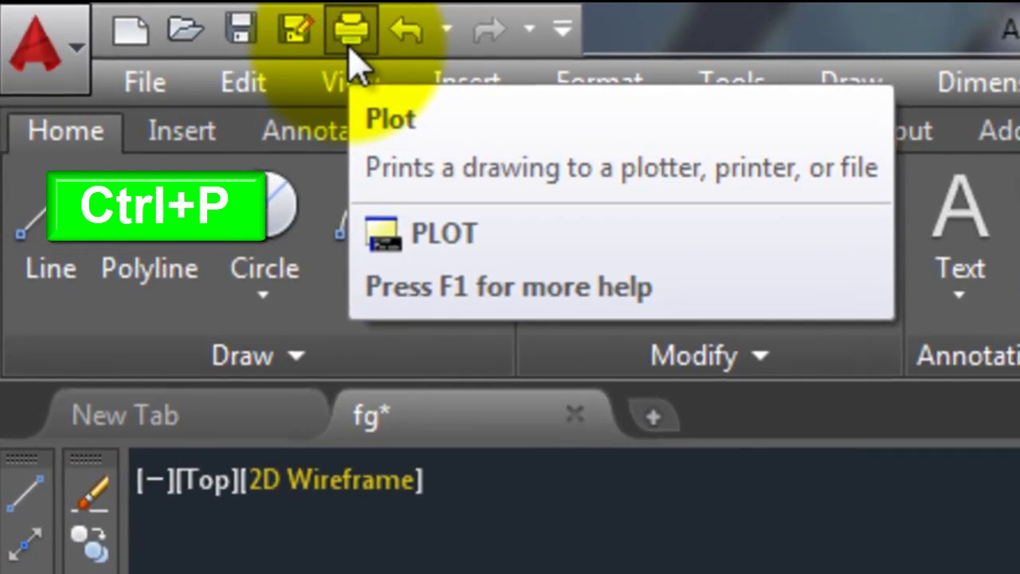
{"action": "left_click", "coordinate": [350, 36]}
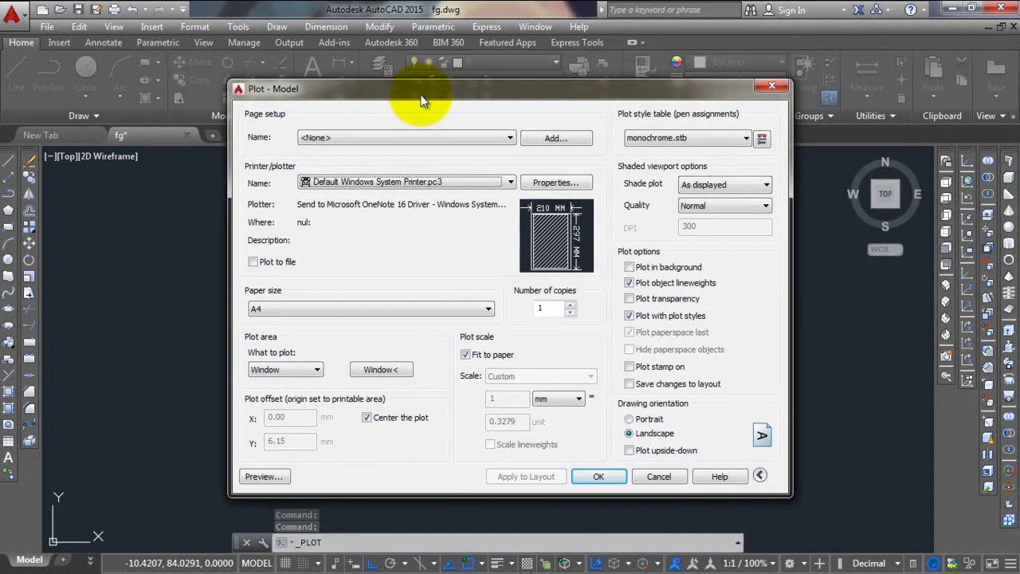
{"action": "mouse_move", "coordinate": [421, 100]}
{"action": "left_mouse_down"}
{"action": "mouse_move", "coordinate": [432, 179]}
{"action": "mouse_move", "coordinate": [423, 165]}
{"action": "left_mouse_up"}
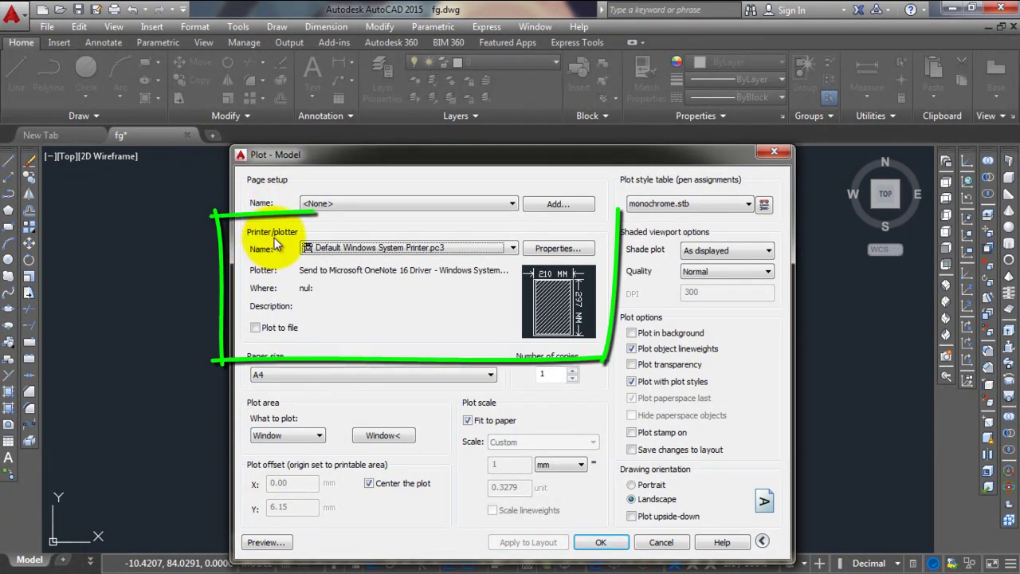
{"action": "left_click", "coordinate": [319, 248]}
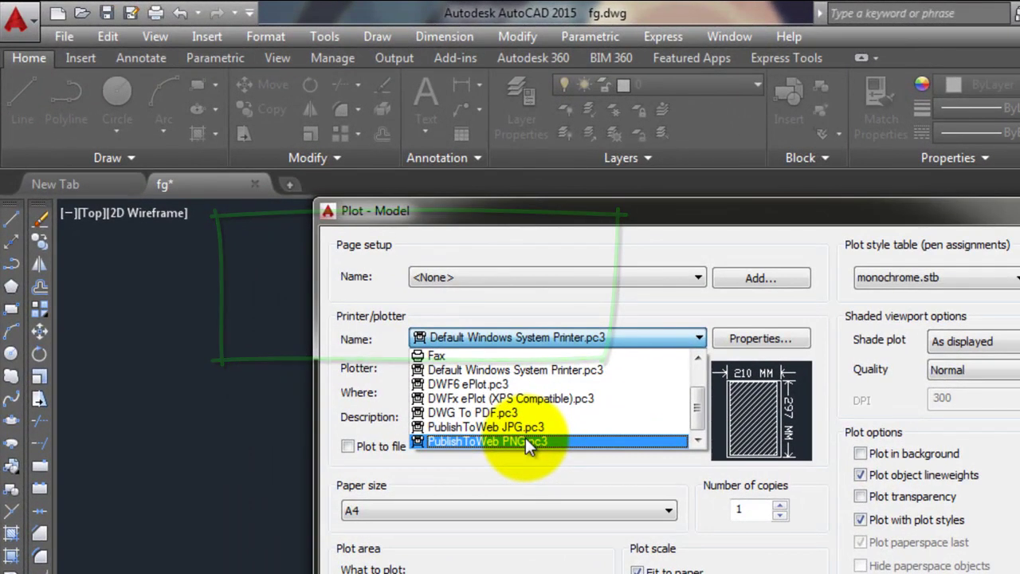
{"action": "left_click", "coordinate": [438, 373]}
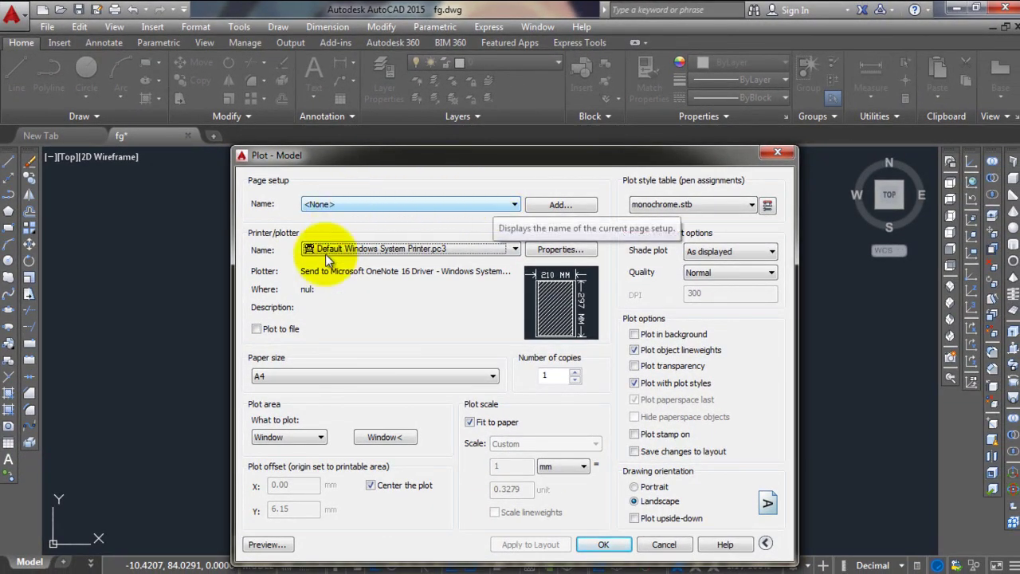
Keep A4 paper and Window as the plot area, then begin picking the window.
{"action": "left_click", "coordinate": [271, 379]}
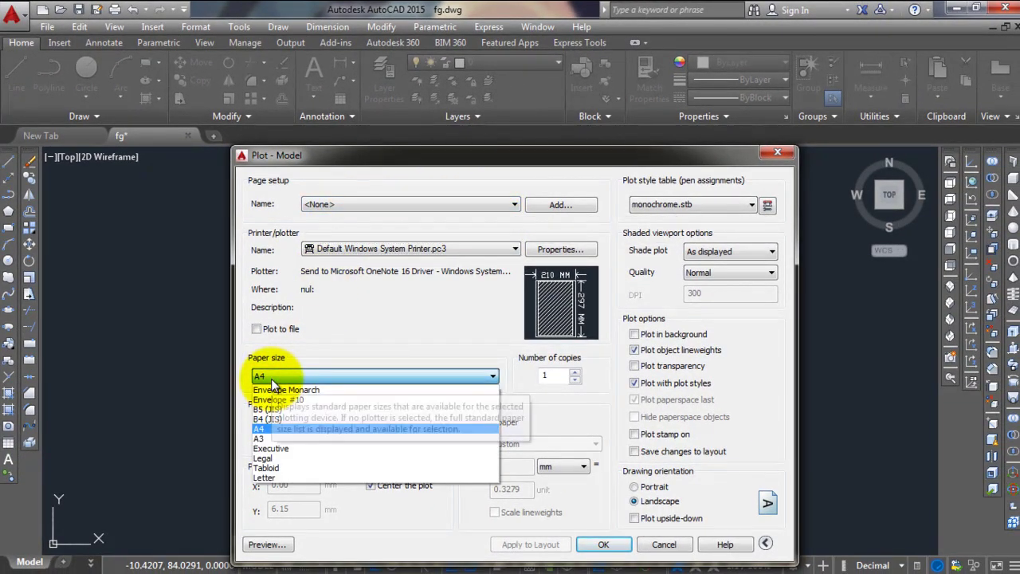
{"action": "left_click", "coordinate": [259, 429]}
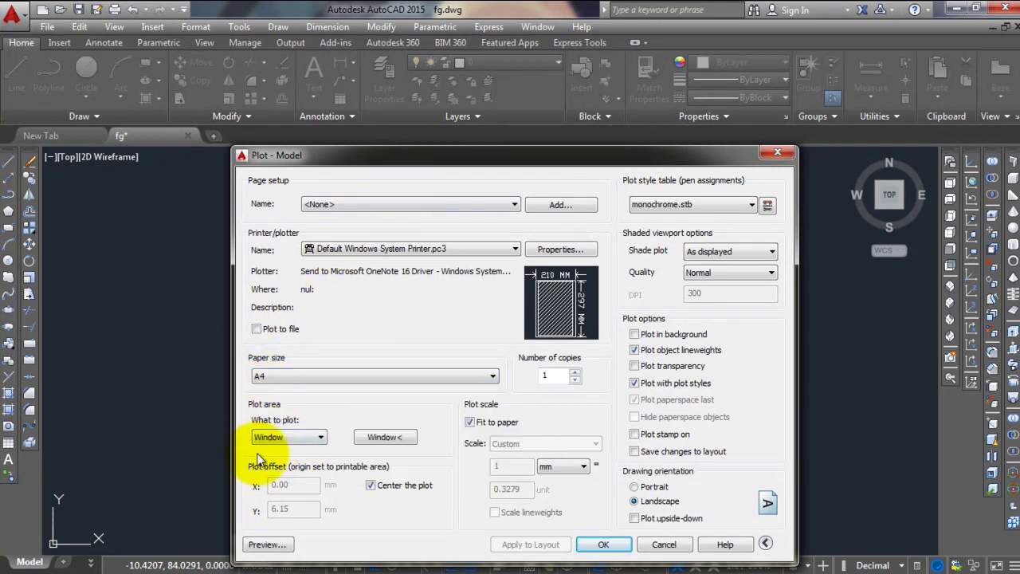
{"action": "left_click", "coordinate": [287, 439]}
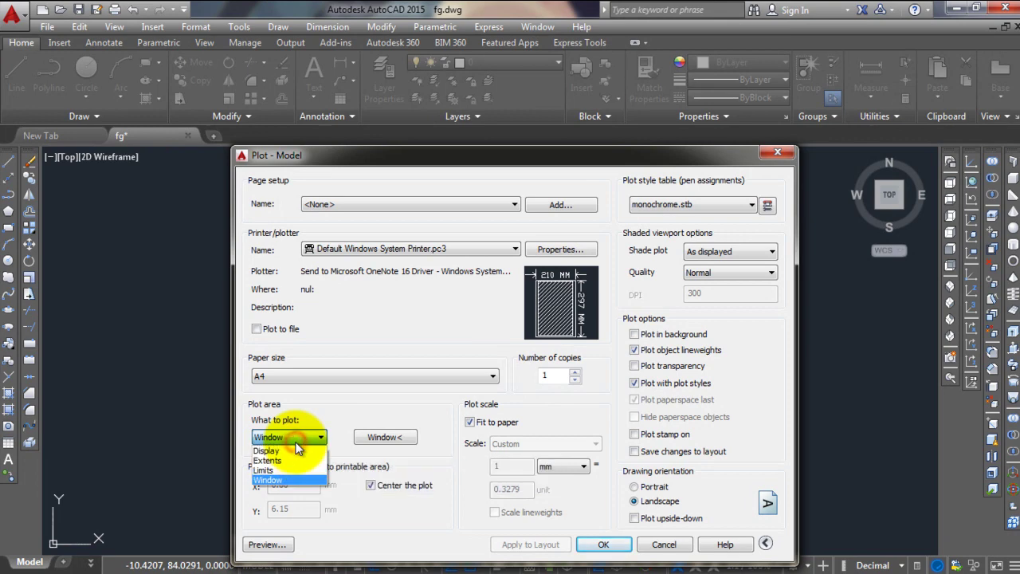
{"action": "left_click", "coordinate": [271, 479]}
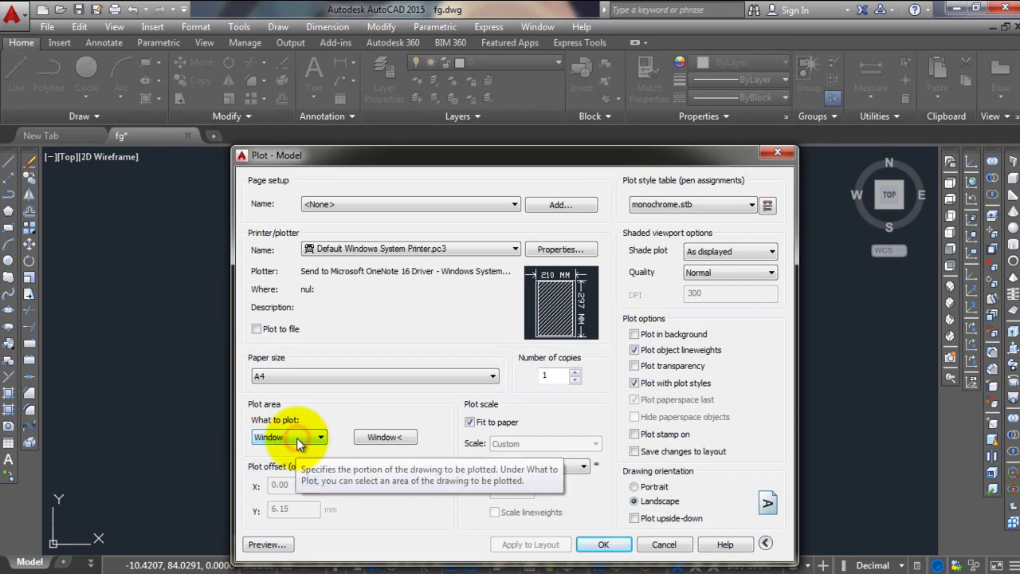
{"action": "left_click", "coordinate": [376, 440]}
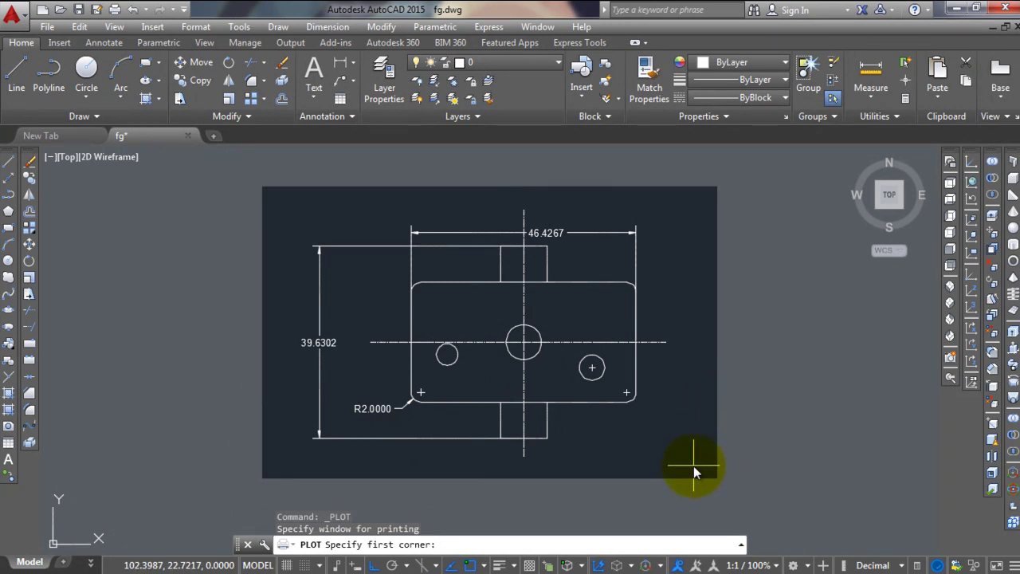
Pick a plot window enclosing the whole part, giving a 0.3279-unit fit-to-paper scale.
{"action": "left_click", "coordinate": [694, 466]}
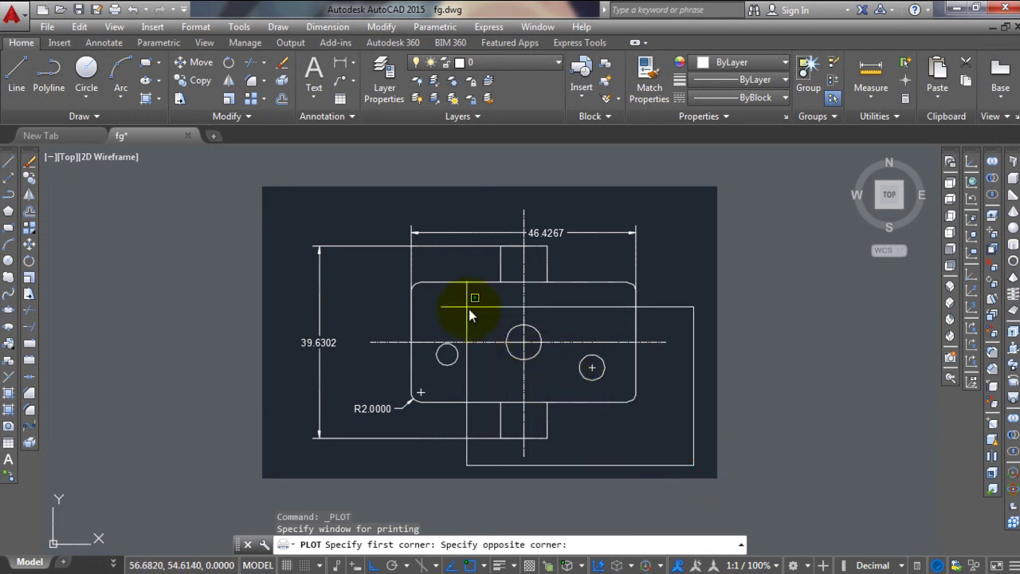
{"action": "left_click", "coordinate": [283, 203]}
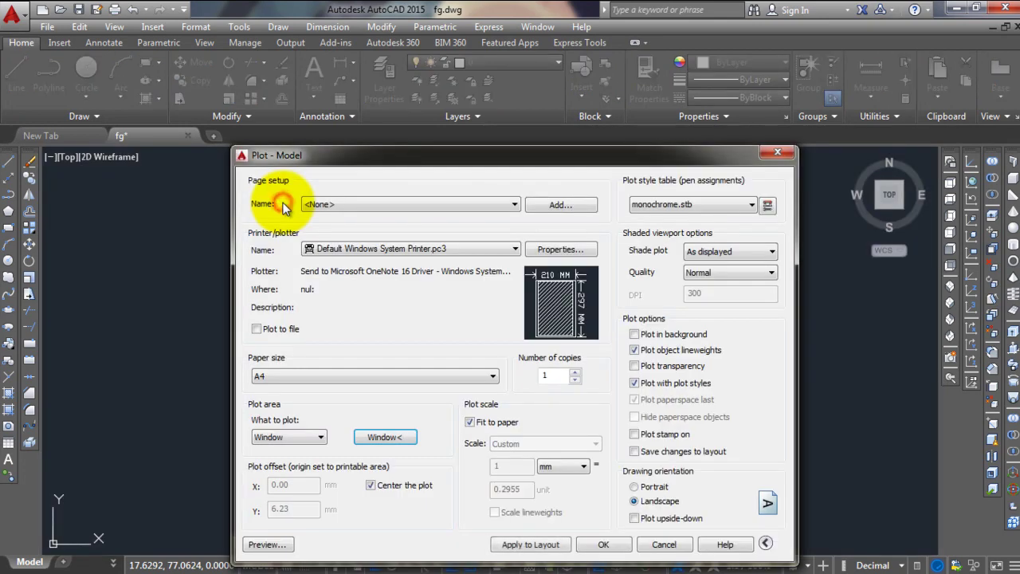
{"action": "left_click_drag", "start_coordinate": [501, 160], "coordinate": [723, 164]}
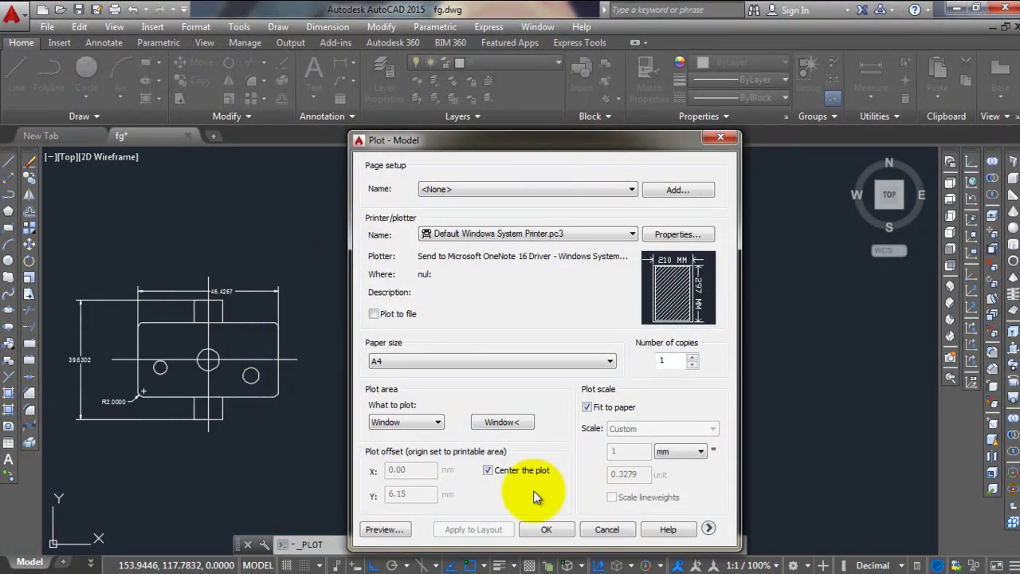
{"action": "left_click_drag", "start_coordinate": [494, 146], "coordinate": [484, 60]}
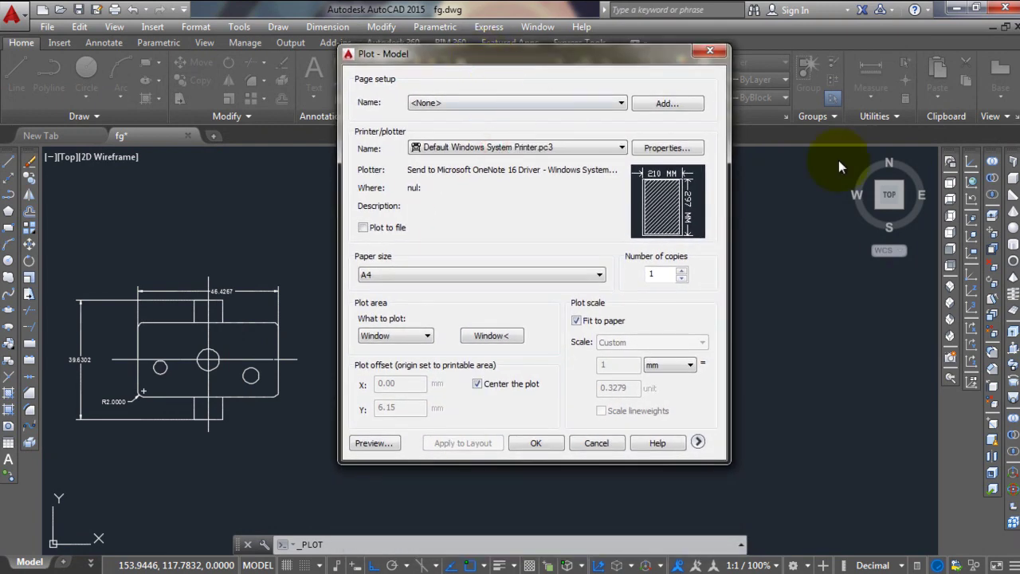
{"action": "left_click", "coordinate": [478, 384]}
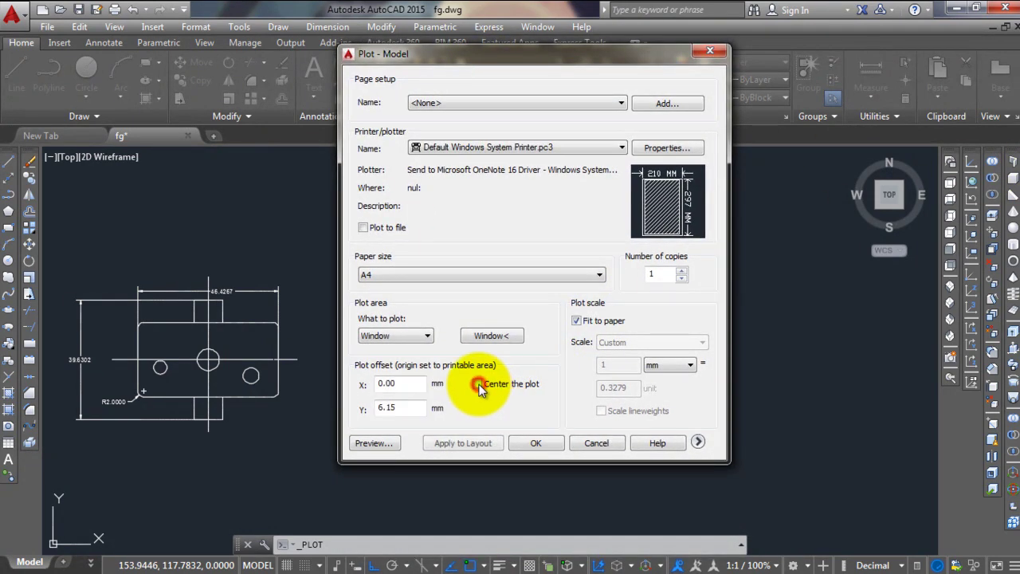
{"action": "left_click", "coordinate": [477, 385]}
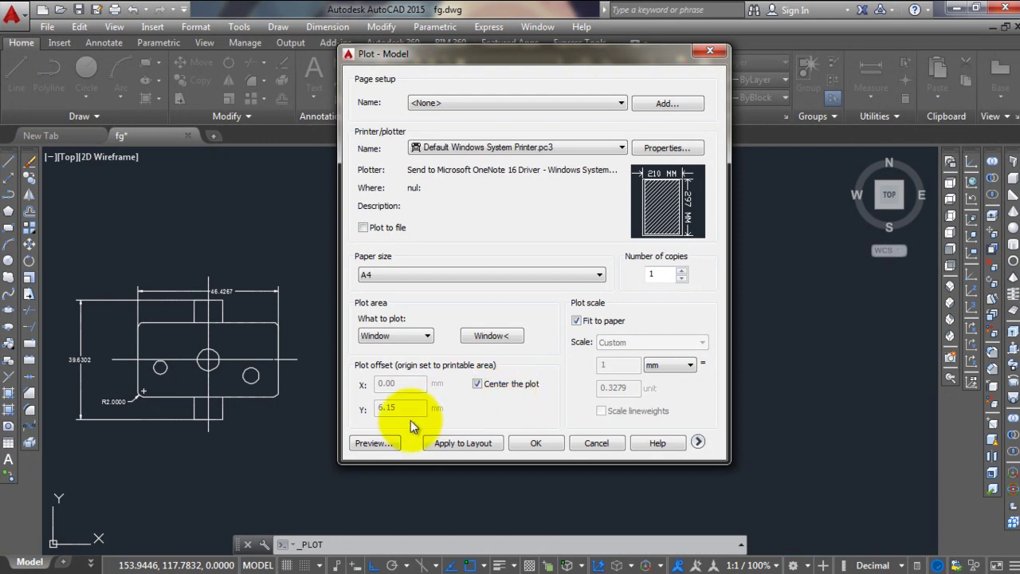
{"action": "left_click", "coordinate": [392, 448]}
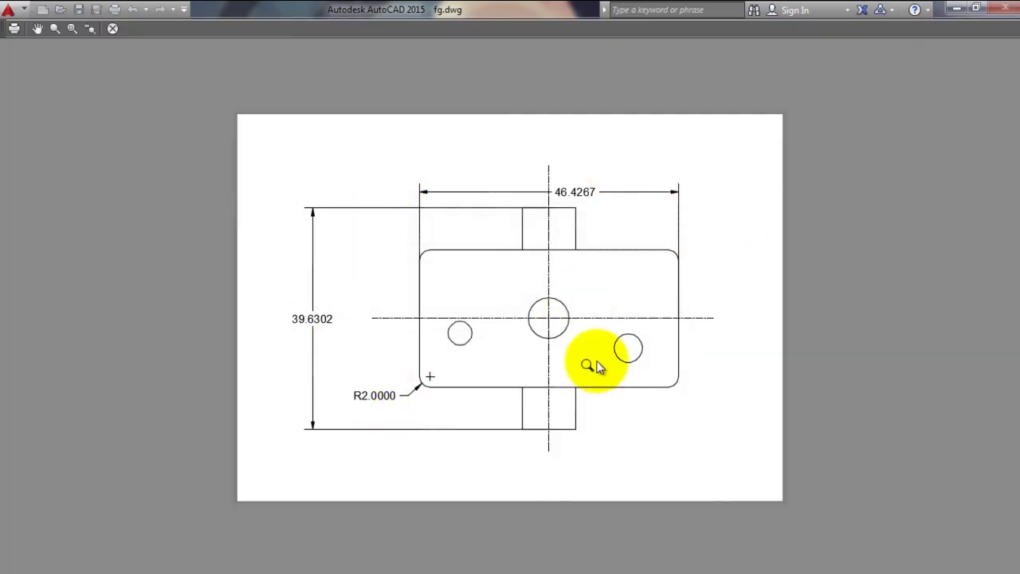
{"action": "left_click", "coordinate": [115, 29]}
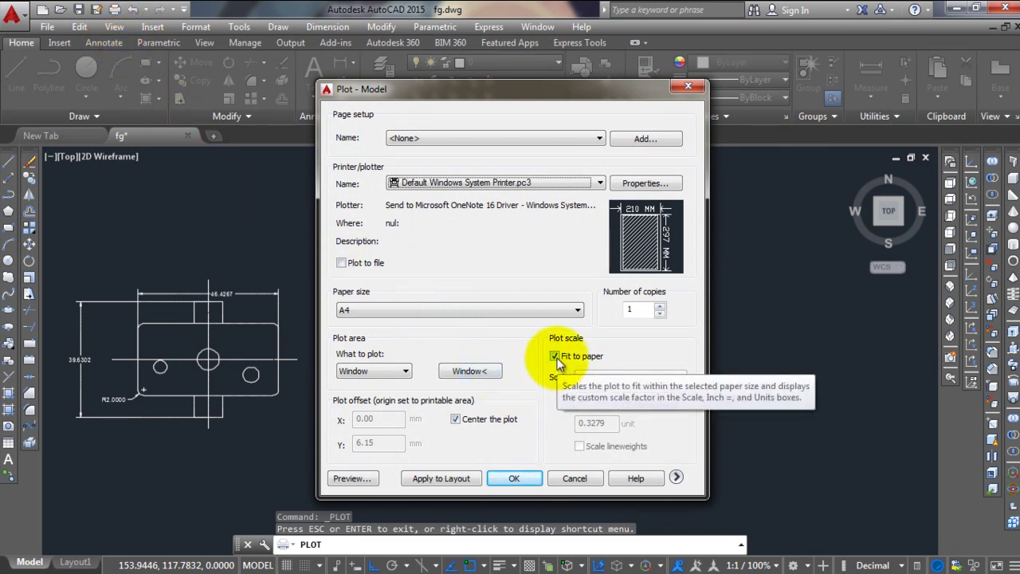
{"action": "left_click", "coordinate": [365, 477]}
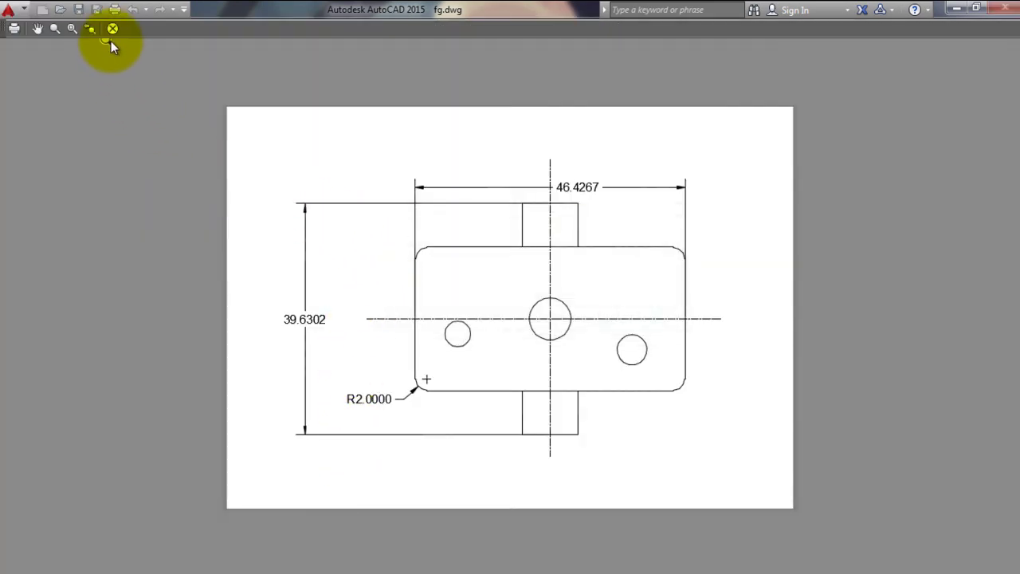
{"action": "left_click", "coordinate": [113, 31]}
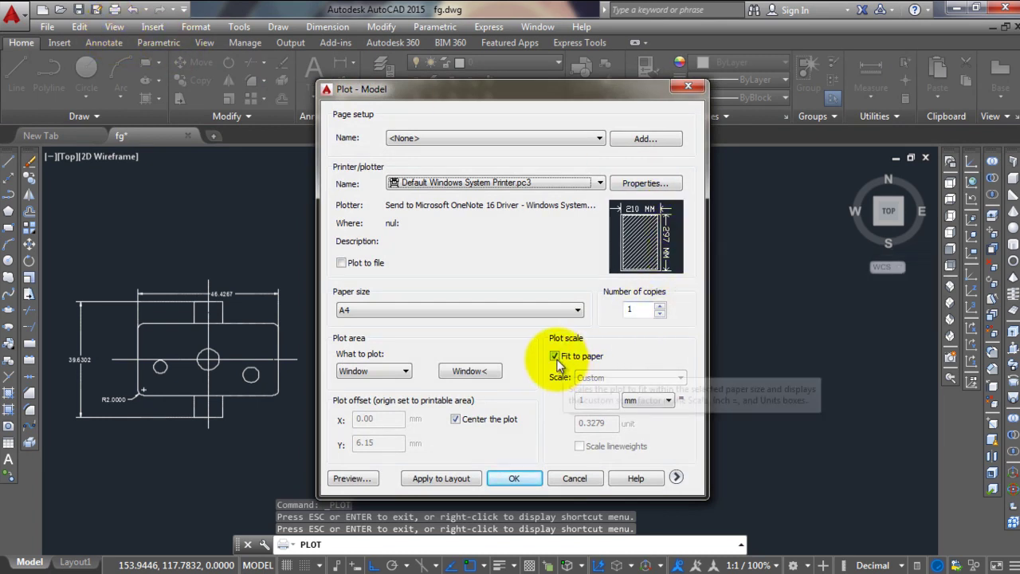
Try a 1:1 plot scale, then turn Fit to paper back on.
{"action": "left_click", "coordinate": [556, 357]}
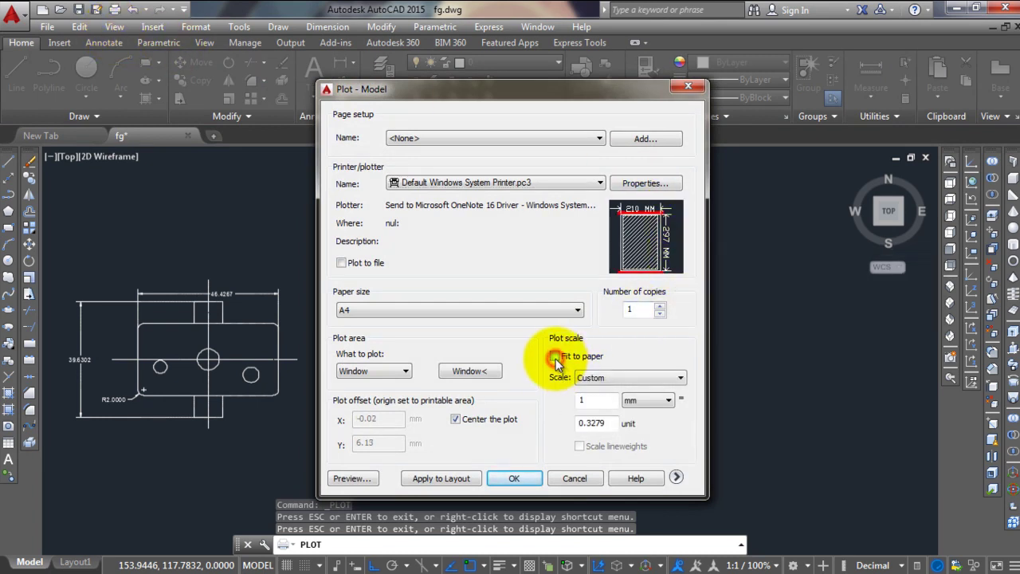
{"action": "left_click", "coordinate": [604, 382]}
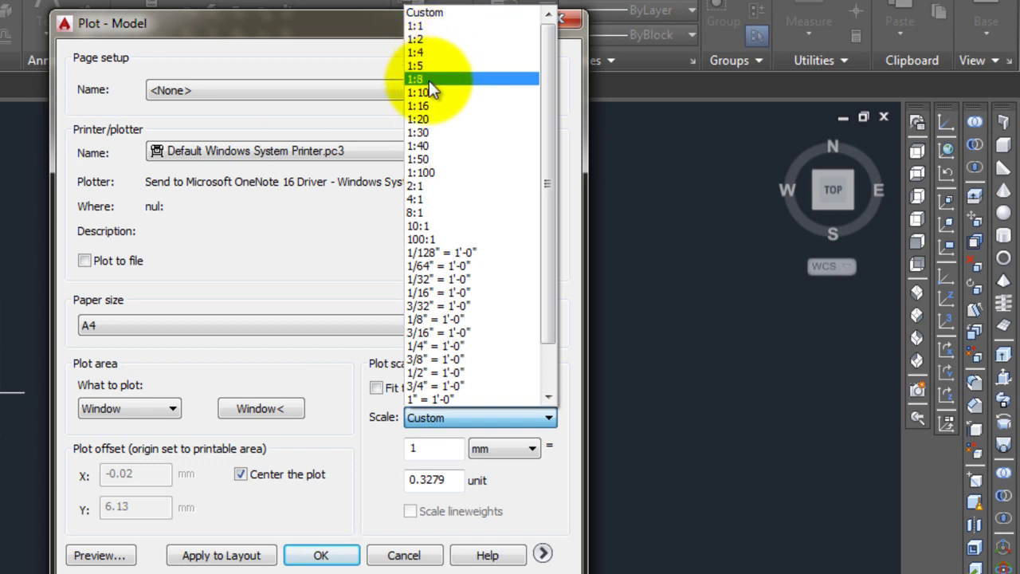
{"action": "left_click", "coordinate": [435, 29]}
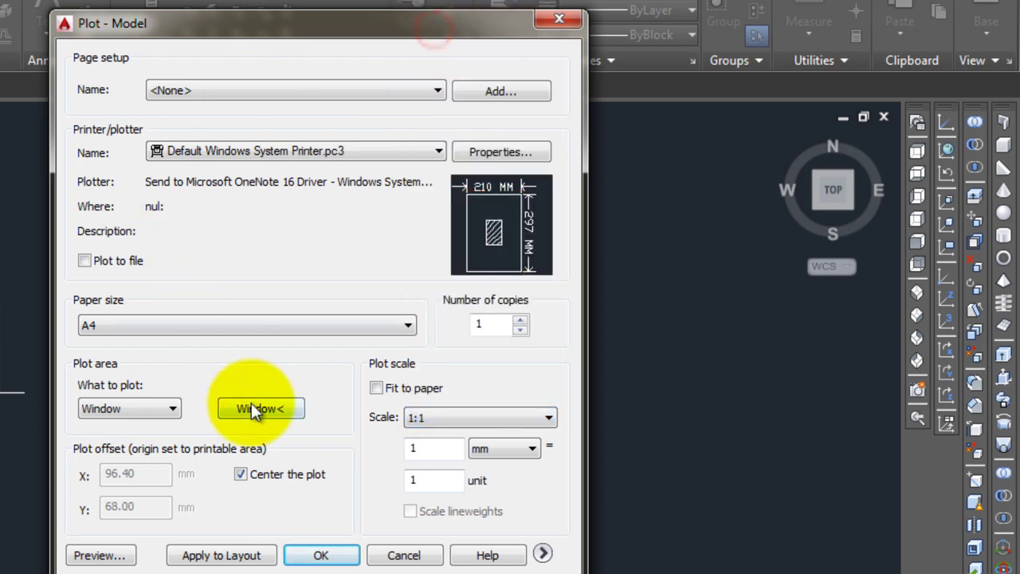
{"action": "left_click", "coordinate": [377, 389]}
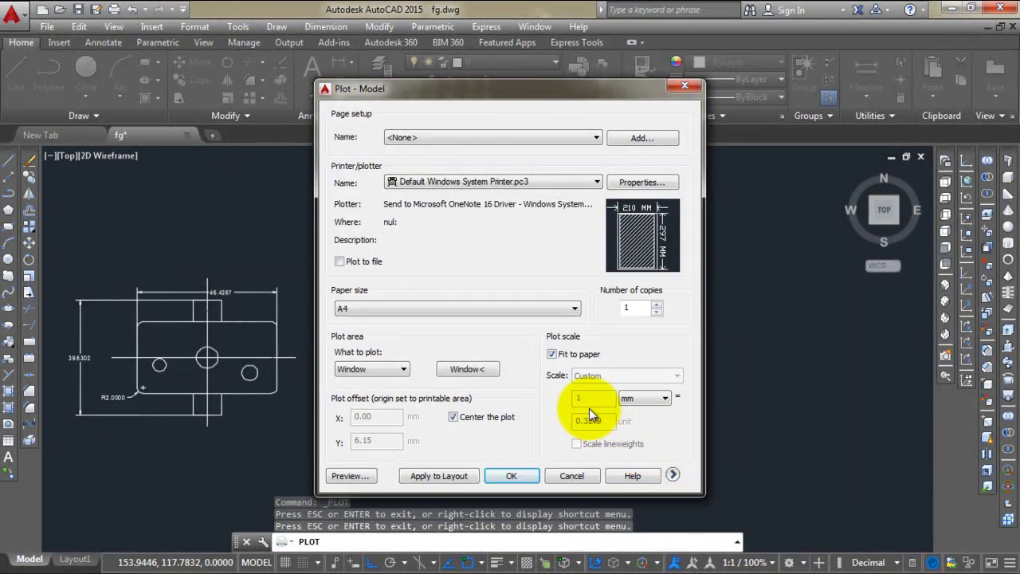
Switch the paper units to inches and back to millimetres, keeping 1 mm = 0.3279 units.
{"action": "left_click", "coordinate": [629, 401]}
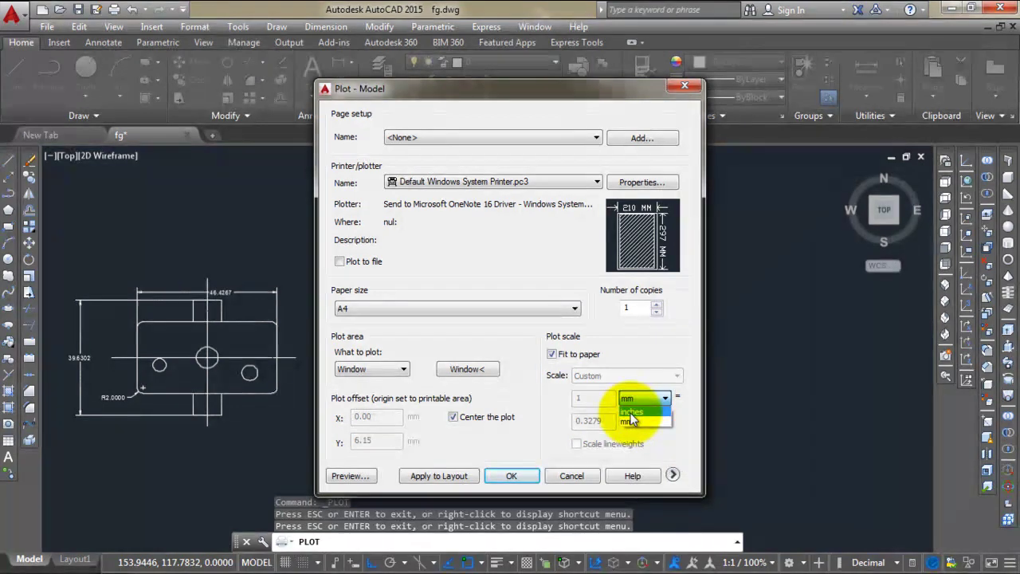
{"action": "left_click", "coordinate": [630, 412]}
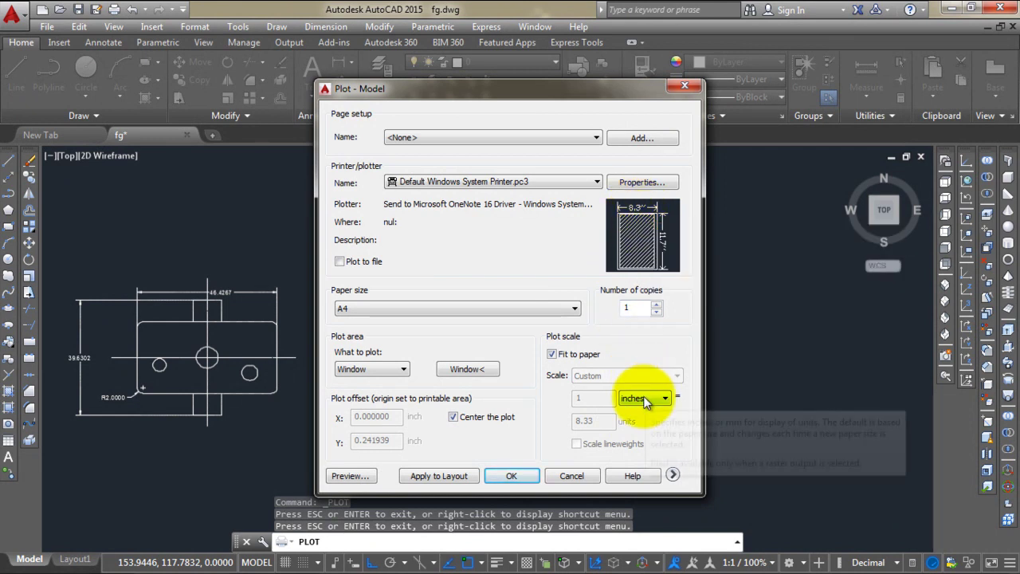
{"action": "left_click", "coordinate": [644, 397]}
{"action": "left_click", "coordinate": [645, 422]}
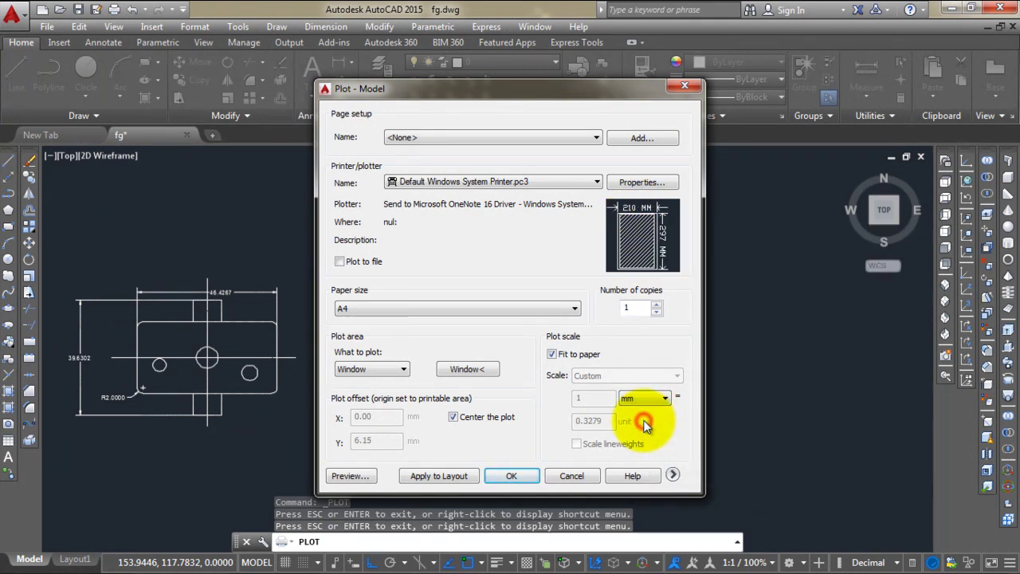
Assign the monochrome.stb plot style table to all layouts.
{"action": "left_click", "coordinate": [672, 476]}
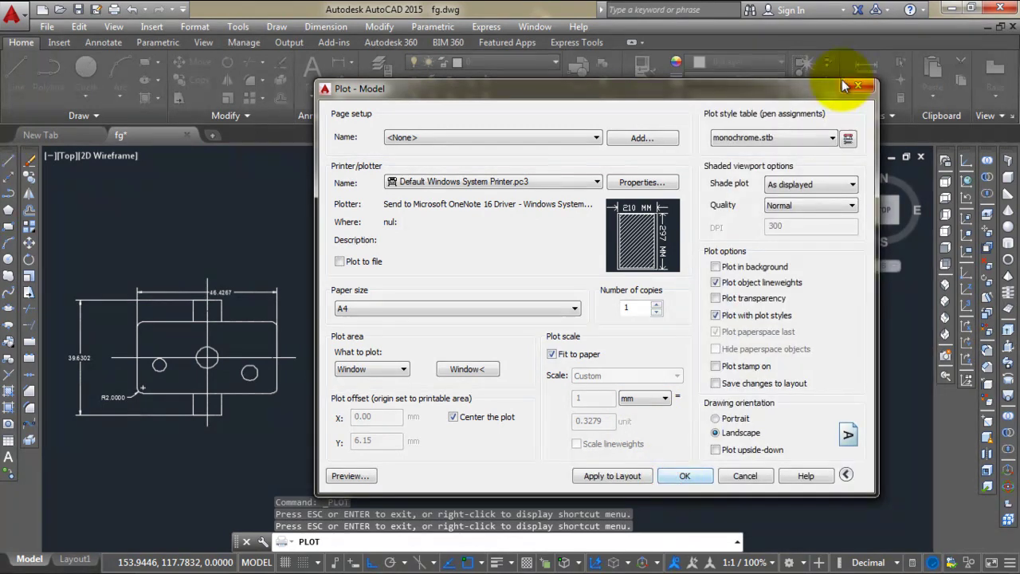
{"action": "left_click", "coordinate": [733, 137]}
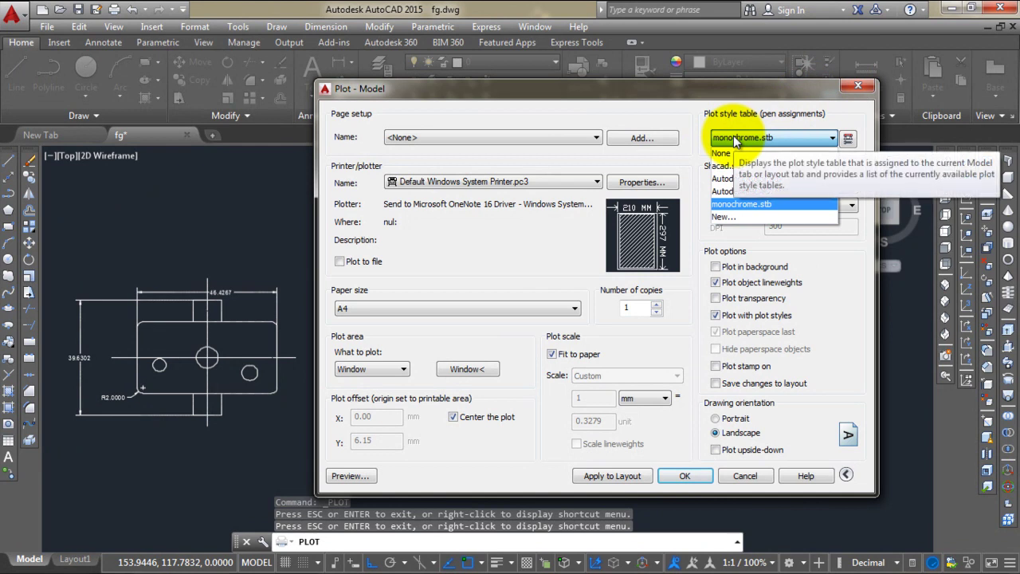
{"action": "left_click", "coordinate": [777, 209]}
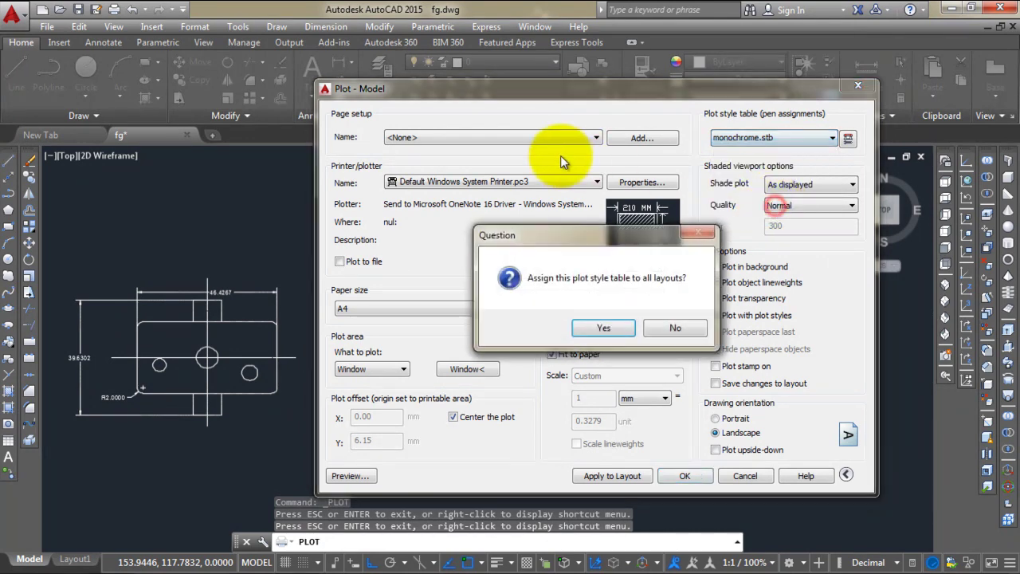
{"action": "left_click", "coordinate": [579, 333]}
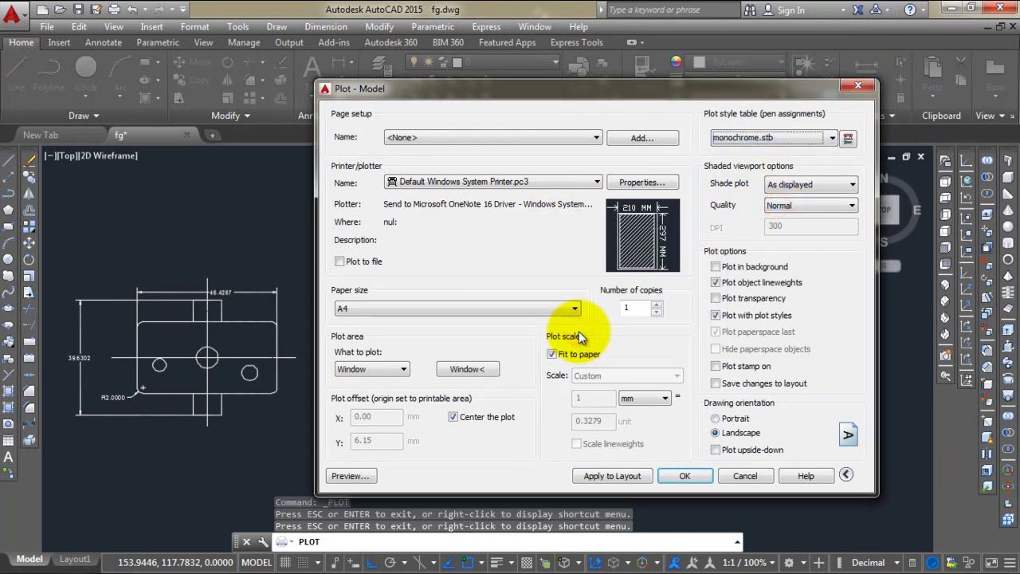
Toggle orientation to portrait and back to landscape, then apply the settings to the layout.
{"action": "left_click", "coordinate": [715, 418]}
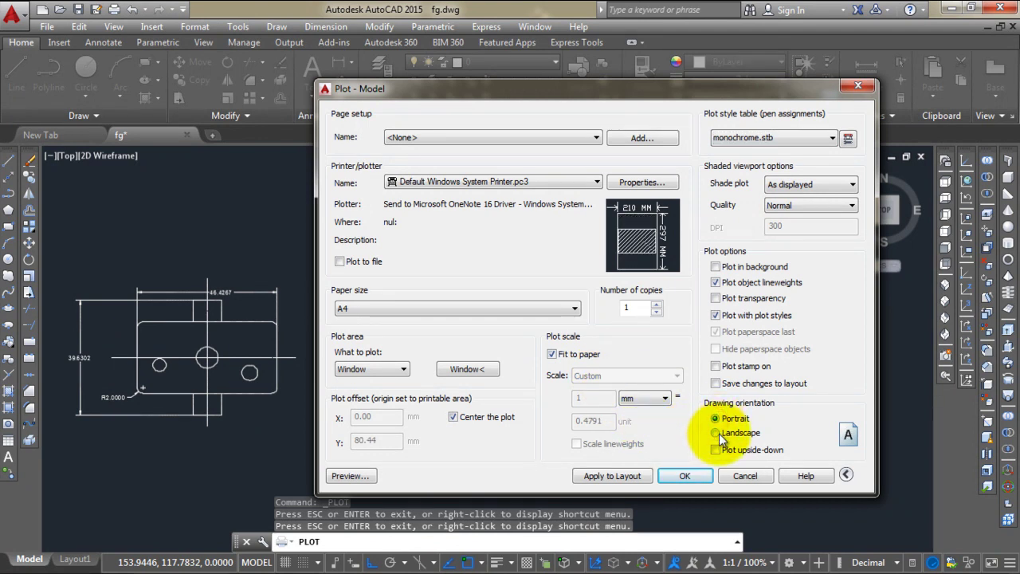
{"action": "left_click", "coordinate": [716, 433]}
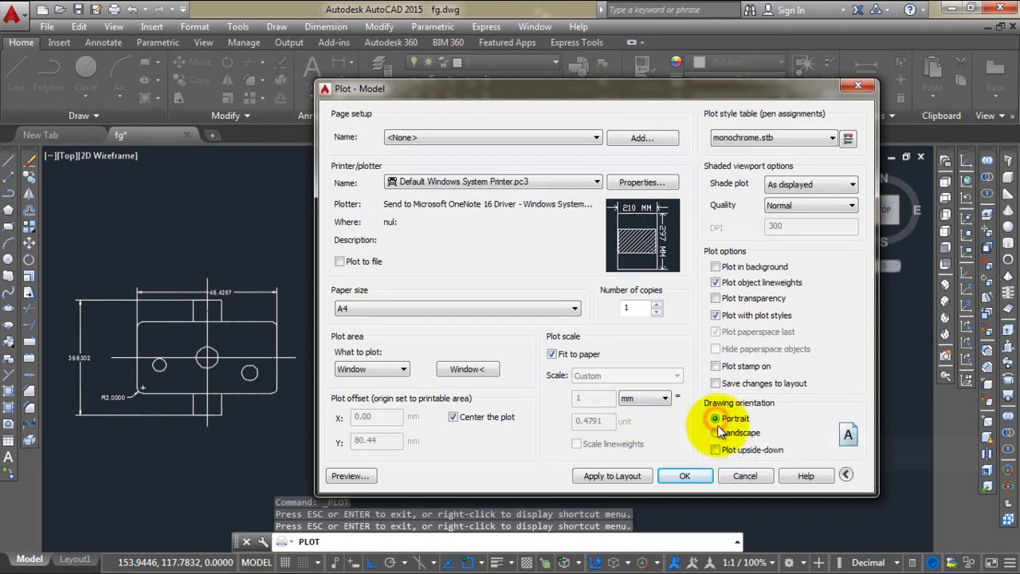
{"action": "left_click", "coordinate": [715, 432]}
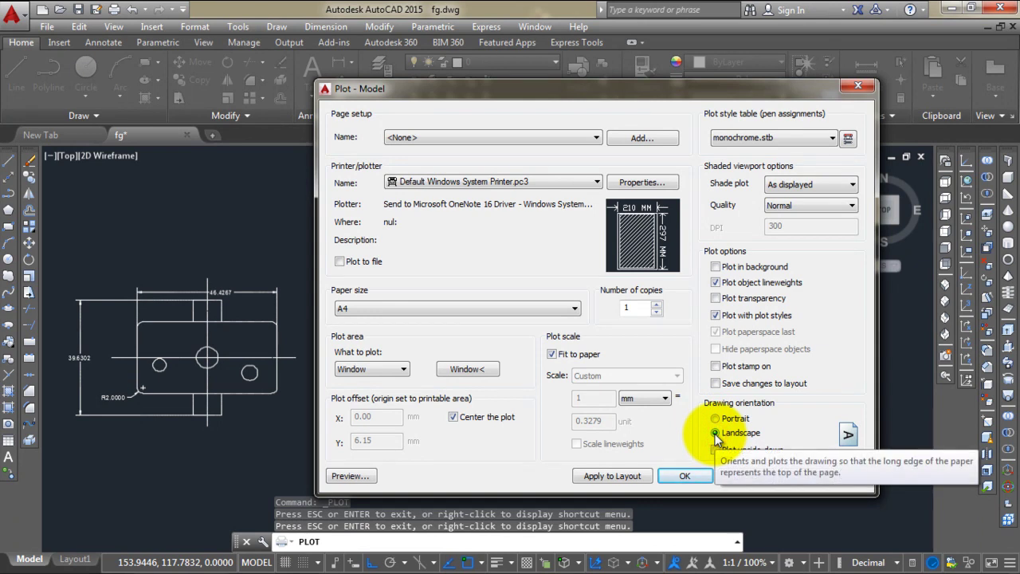
{"action": "left_click", "coordinate": [614, 472]}
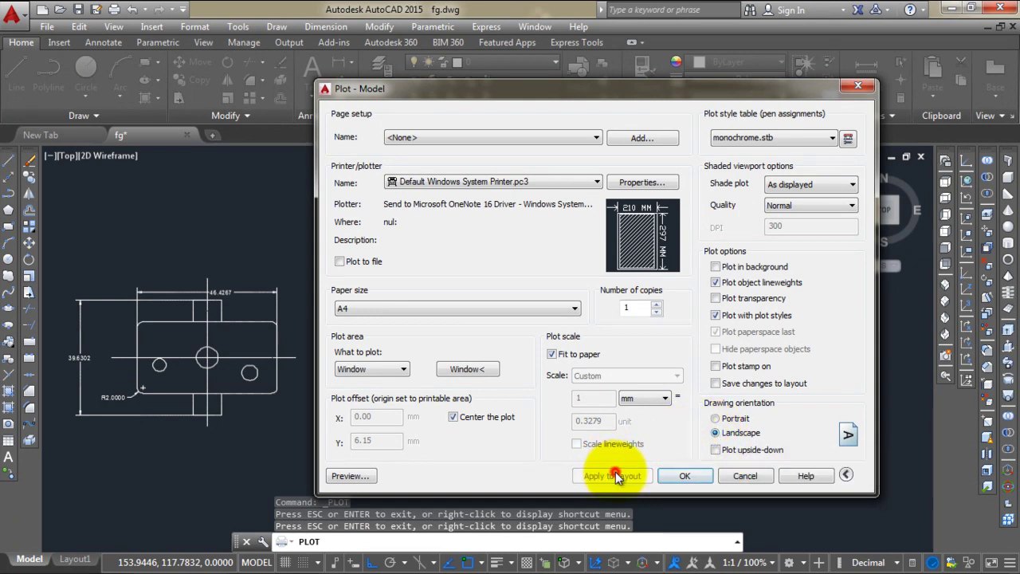
Plot the drawing, dismiss the completion notice, and pan the part toward the canvas centre.
{"action": "left_click", "coordinate": [669, 477]}
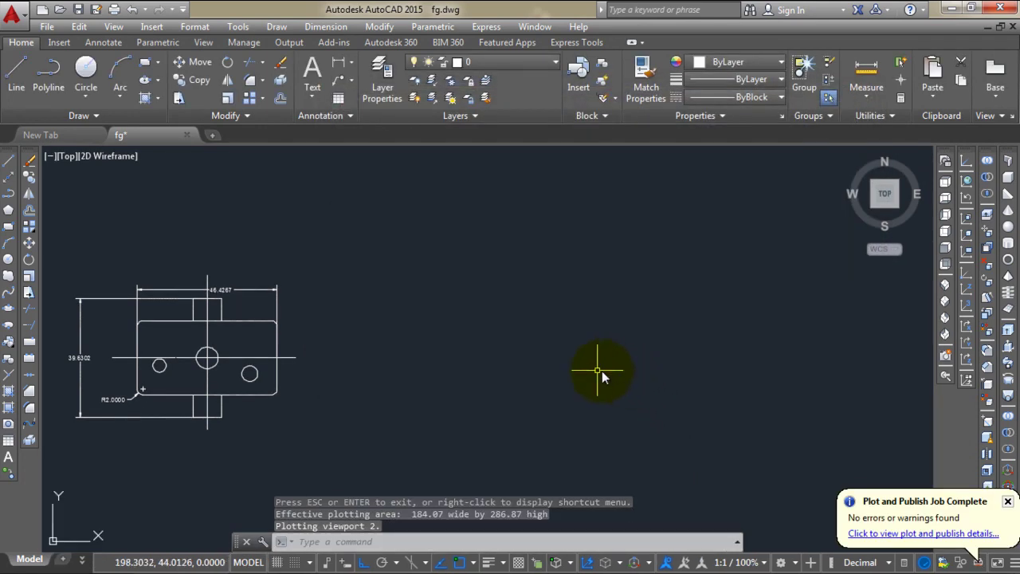
{"action": "left_click", "coordinate": [1009, 502]}
{"action": "middle_click_drag", "start_coordinate": [449, 353], "coordinate": [606, 303]}
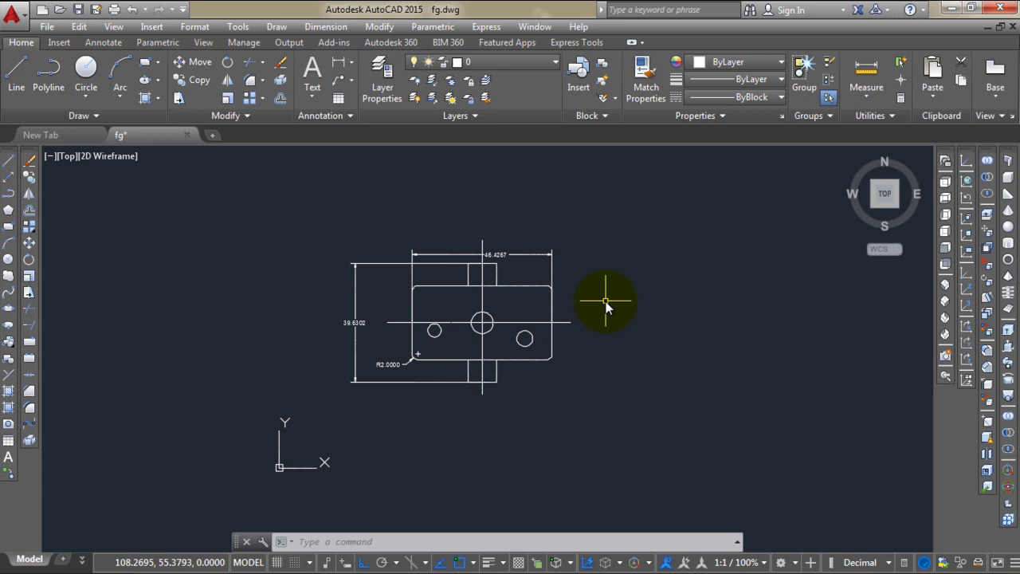
Start a PDF export with a Window export area and place the window's first corner.
{"action": "left_click", "coordinate": [21, 27]}
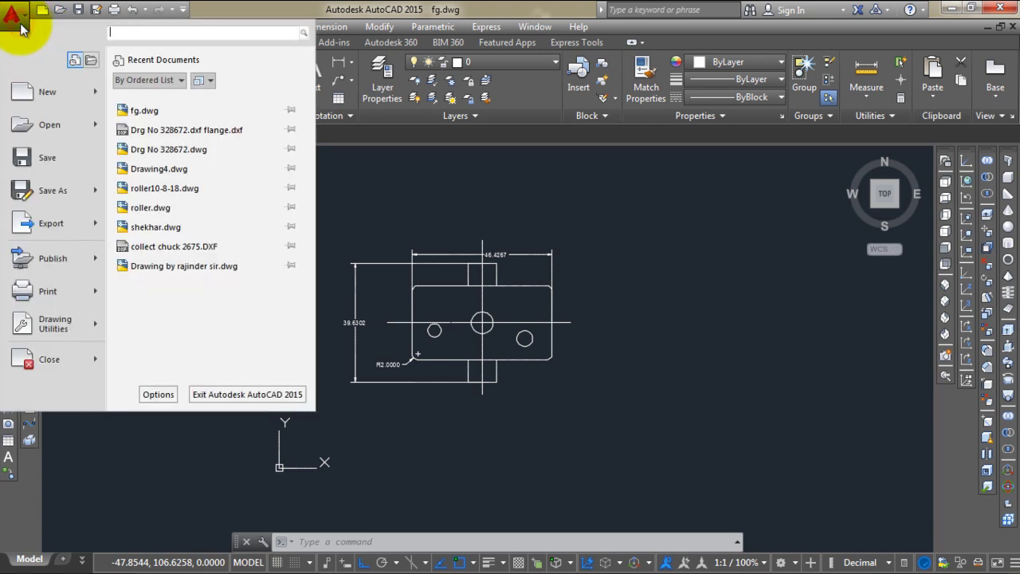
{"action": "mouse_move", "coordinate": [51, 223]}
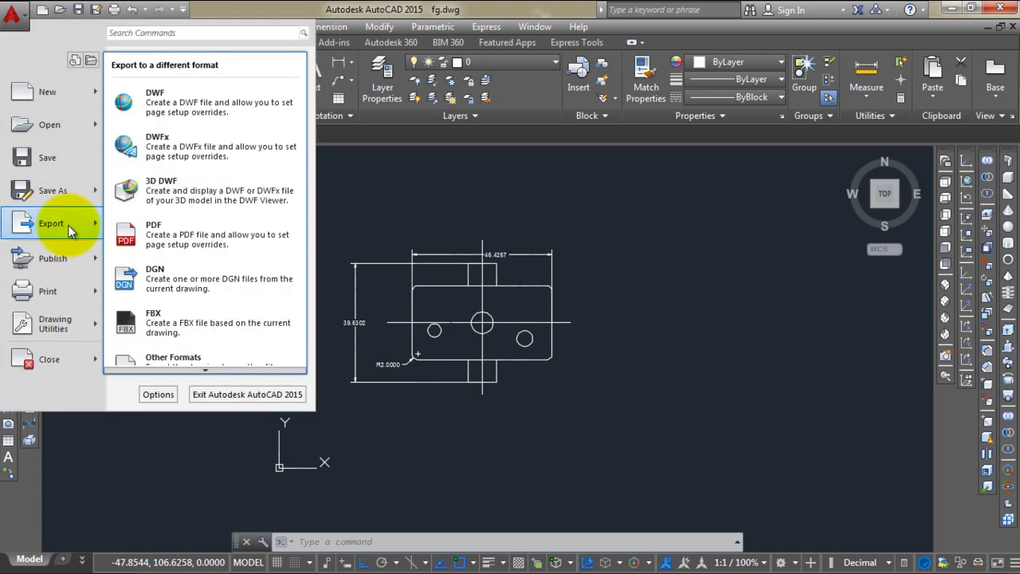
{"action": "left_click", "coordinate": [255, 234]}
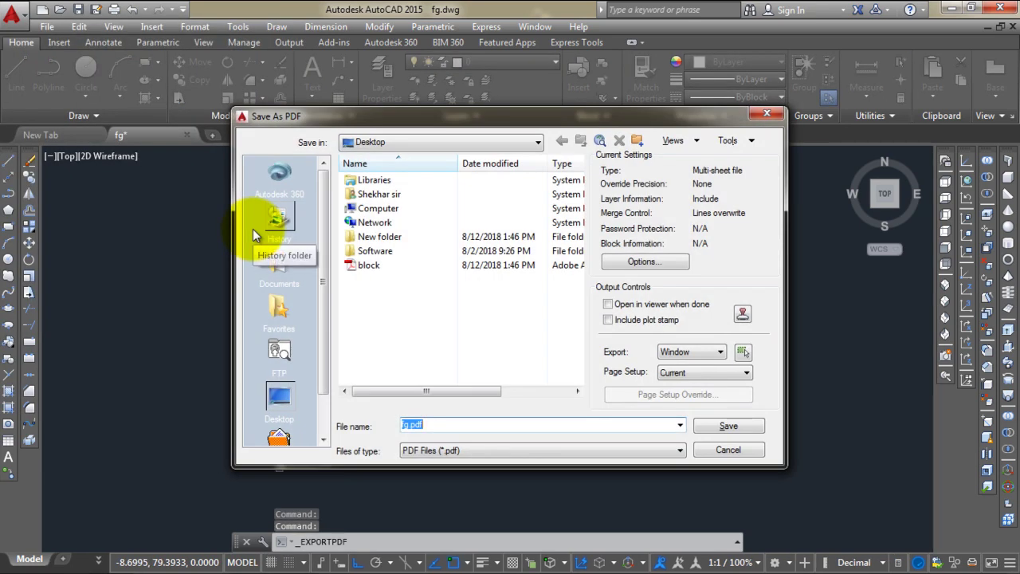
{"action": "left_click", "coordinate": [721, 353]}
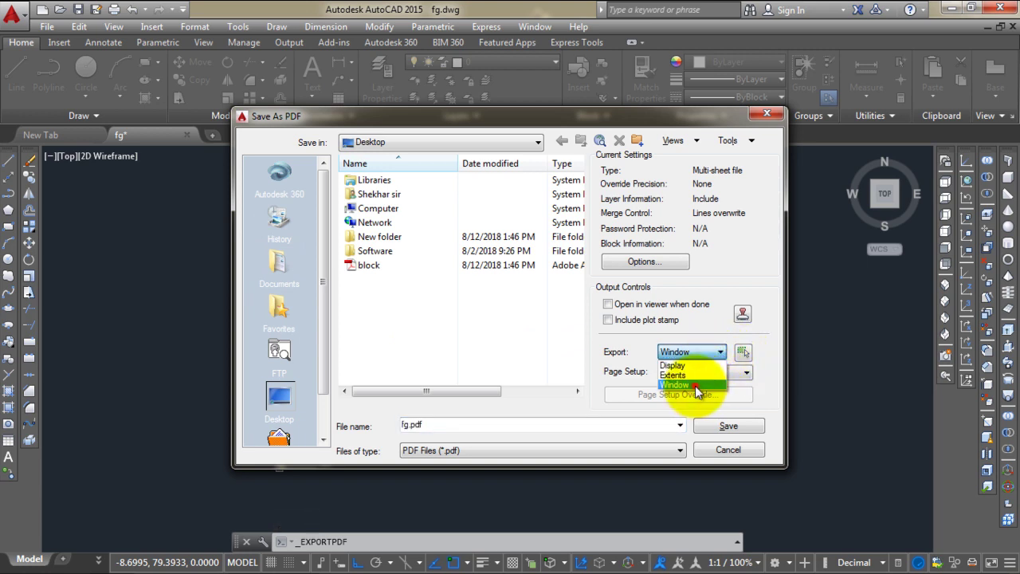
{"action": "left_click", "coordinate": [695, 385]}
{"action": "left_click", "coordinate": [742, 353]}
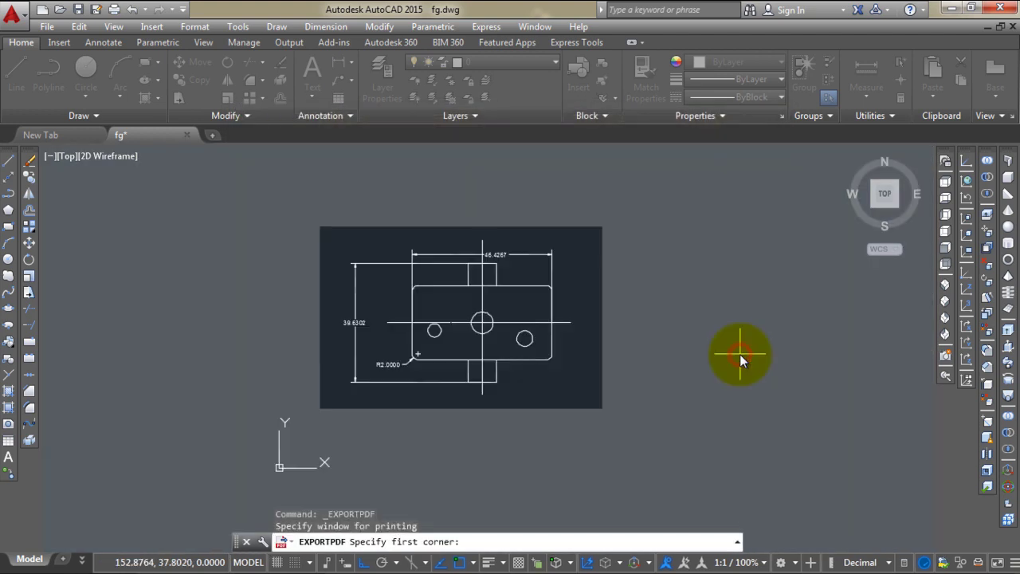
{"action": "left_click", "coordinate": [595, 400]}
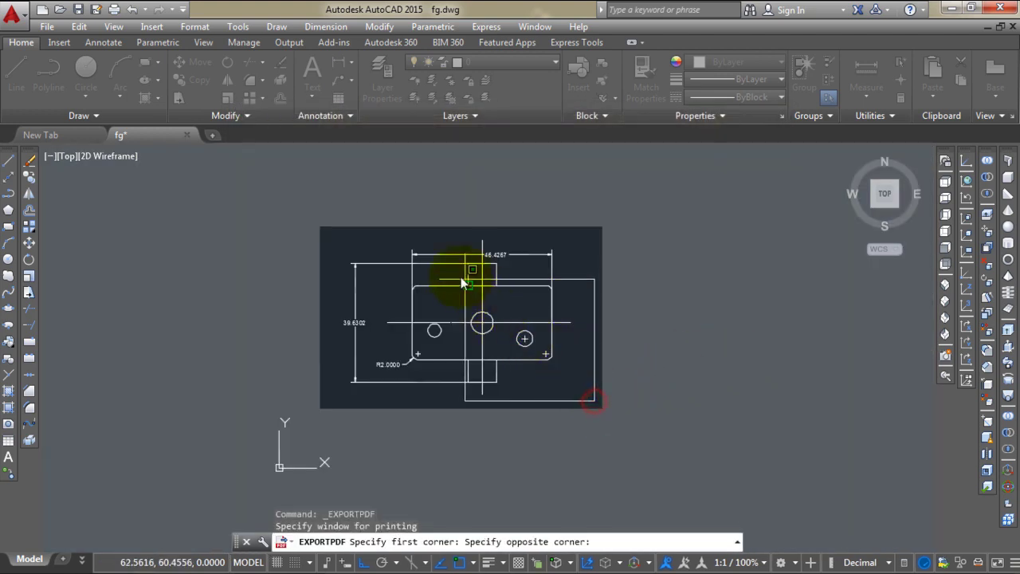
Close the export window around the part, save it as cvb.pdf, and minimise AutoCAD.
{"action": "left_click", "coordinate": [332, 237]}
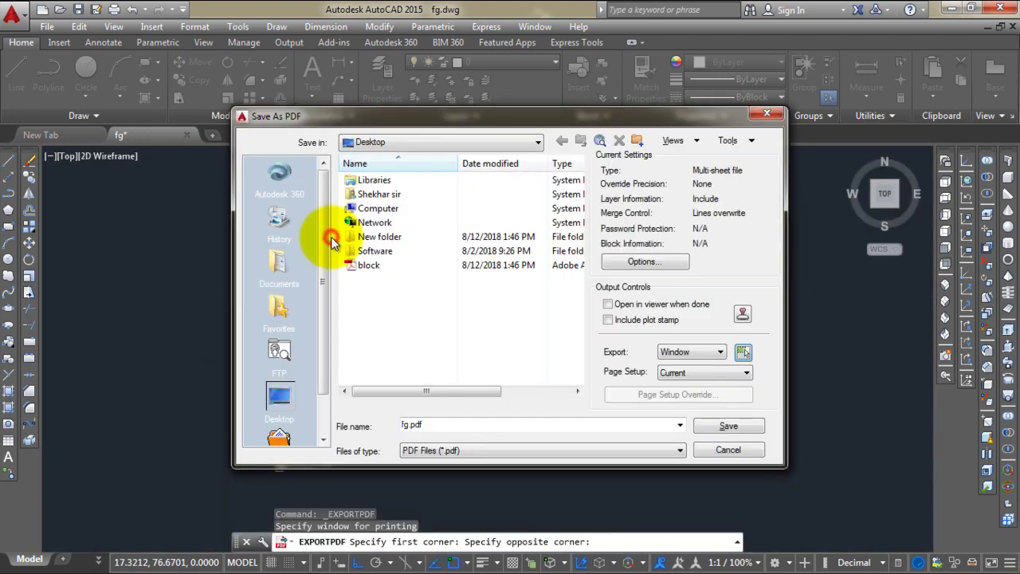
{"action": "double_click", "coordinate": [410, 427]}
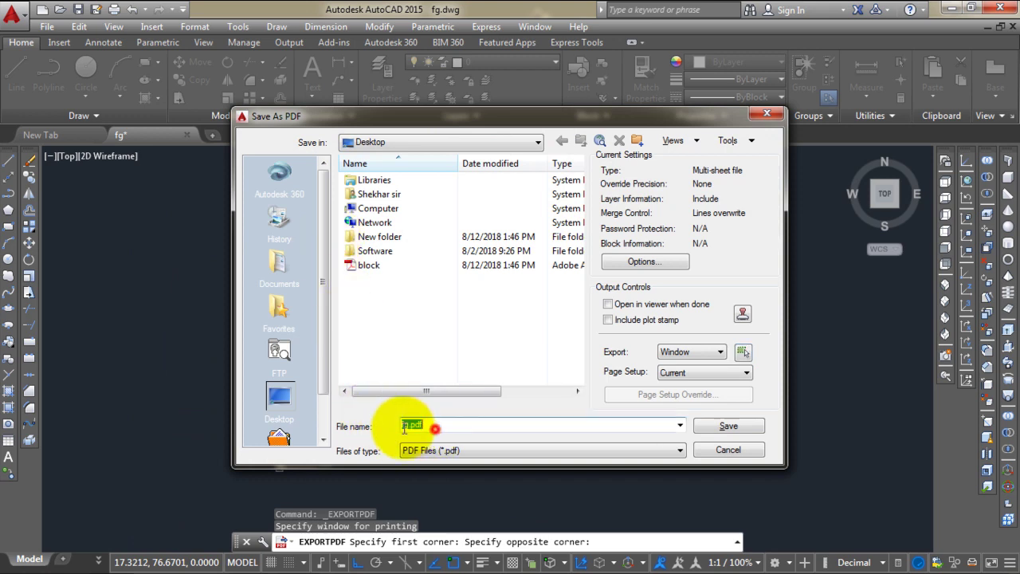
{"action": "left_click", "coordinate": [519, 421]}
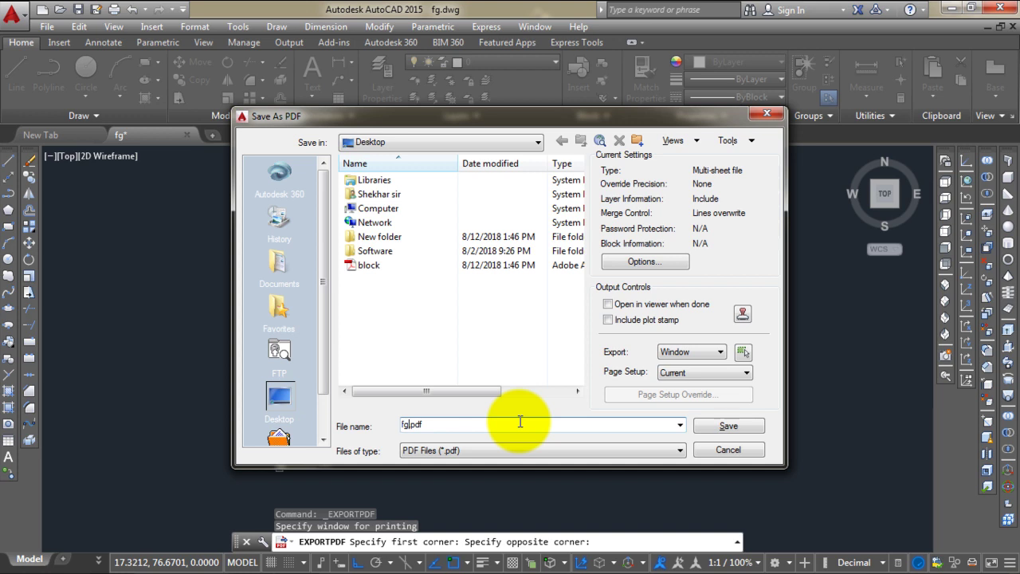
{"action": "key", "text": "BackSpace"}
{"action": "key", "text": "BackSpace"}
{"action": "type", "text": "cvb"}
{"action": "left_click", "coordinate": [747, 426]}
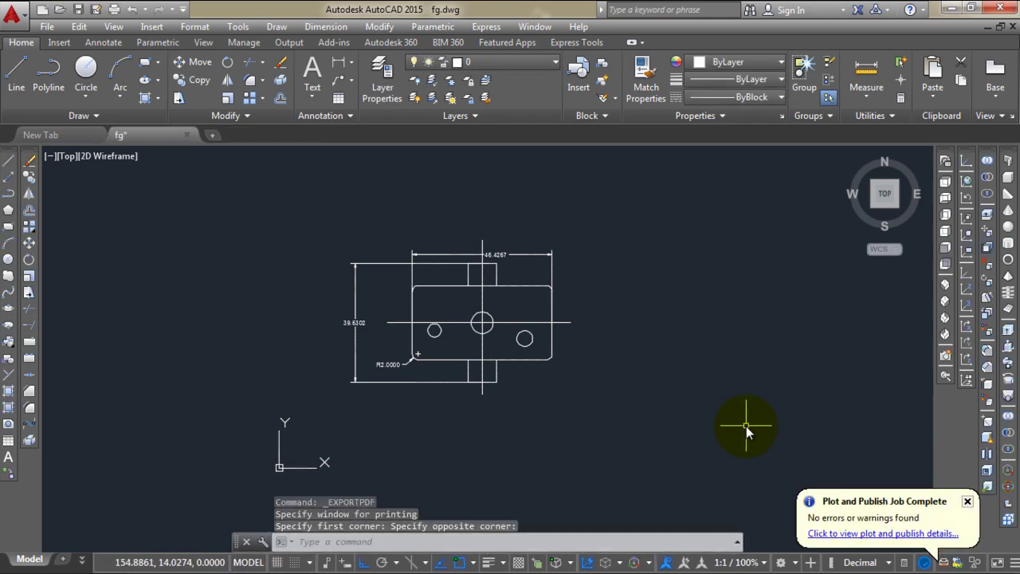
{"action": "key", "text": "super+d"}
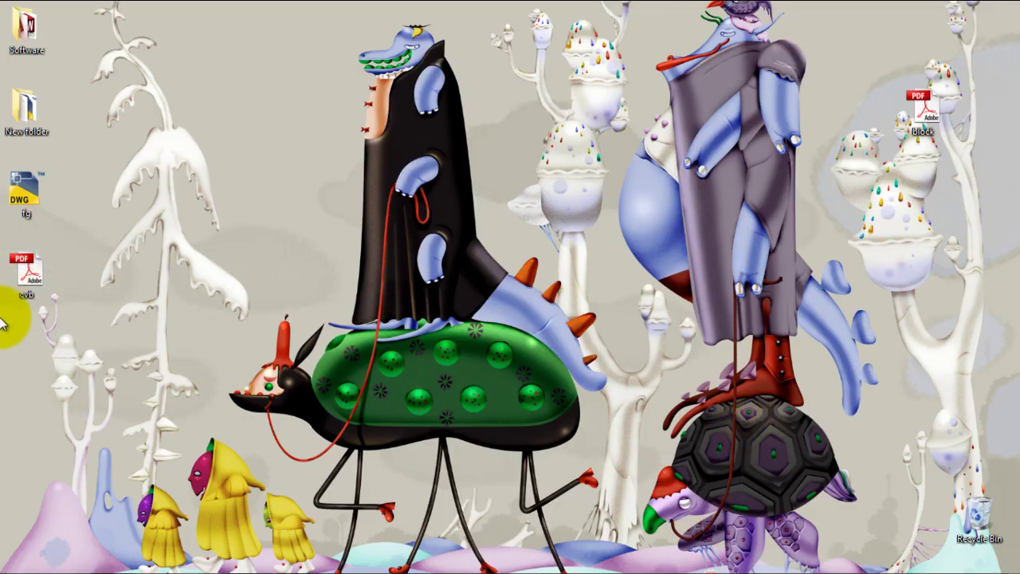
Open cvb.pdf from the desktop in Adobe Reader to view the dimensioned plate.
{"action": "double_click", "coordinate": [24, 267]}
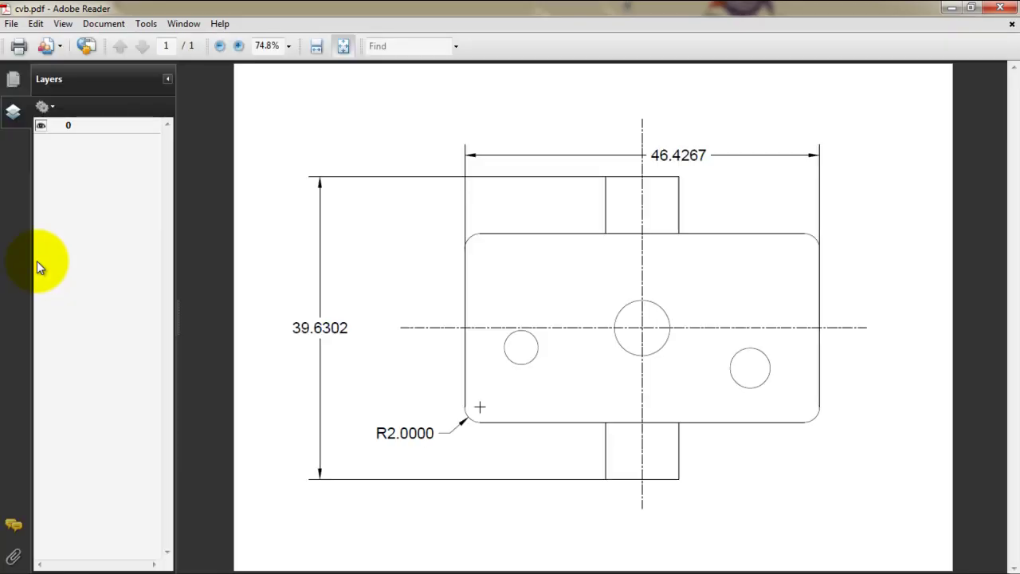